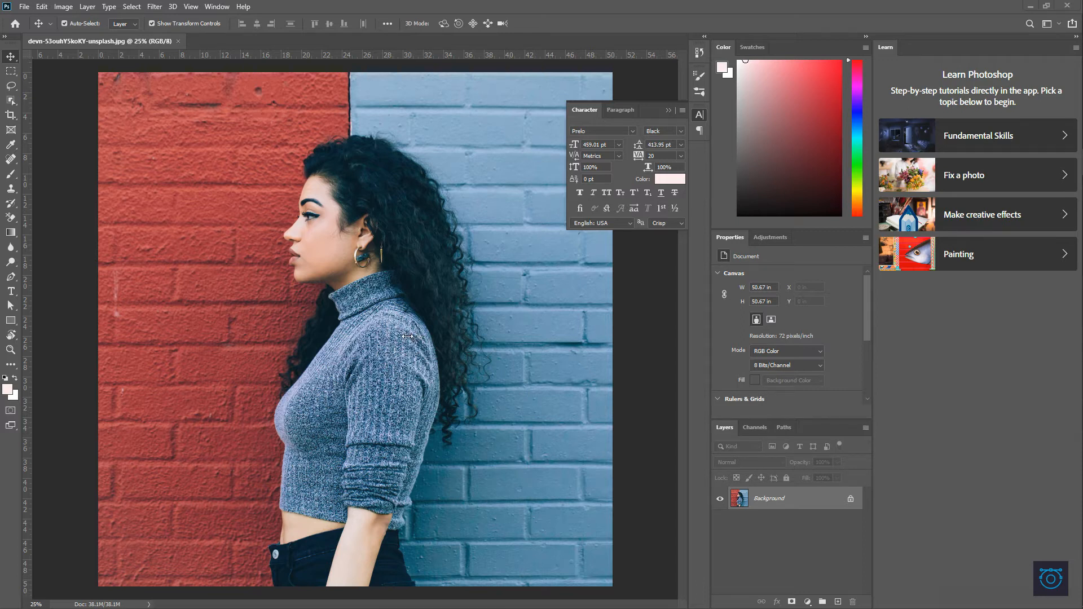
- Start a Black & White adjustment on the Background photo with Reds at 94% and Cyans at 68%
{"action": "left_click", "coordinate": [64, 7]}
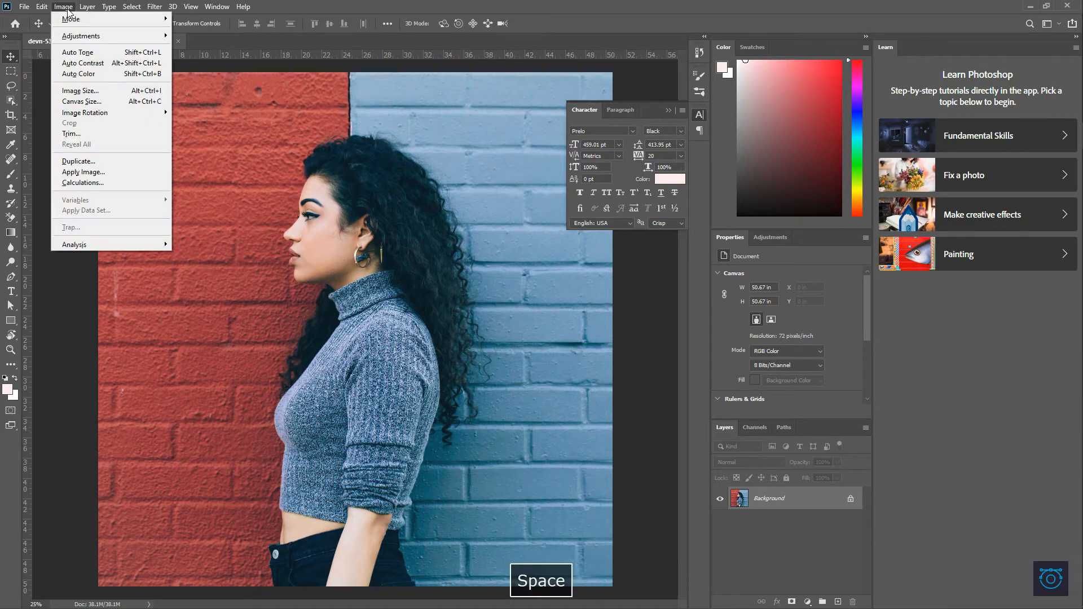
{"action": "mouse_move", "coordinate": [72, 40]}
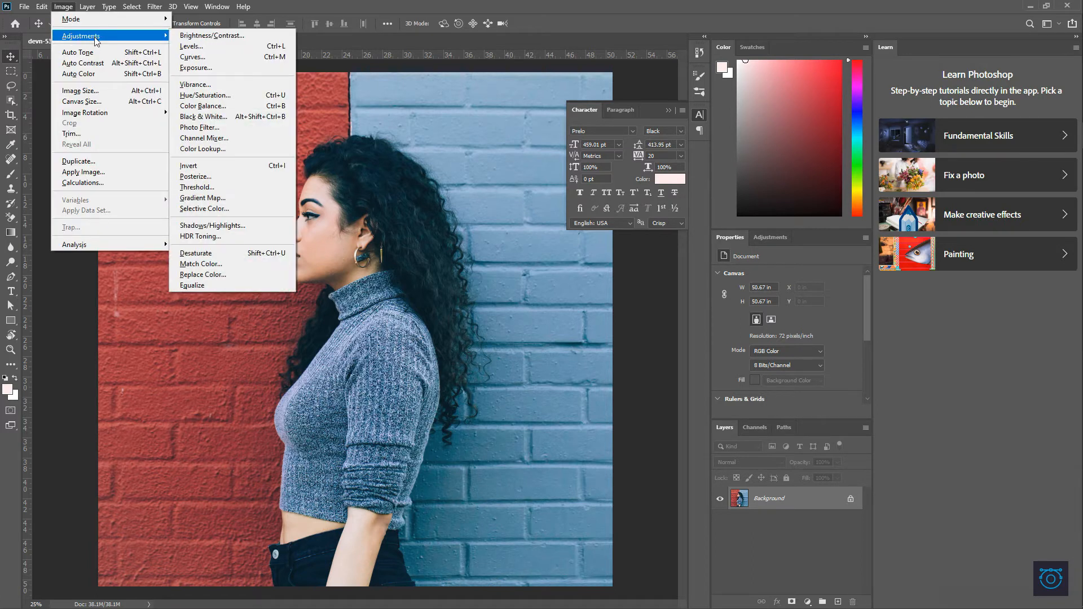
{"action": "left_click", "coordinate": [206, 117]}
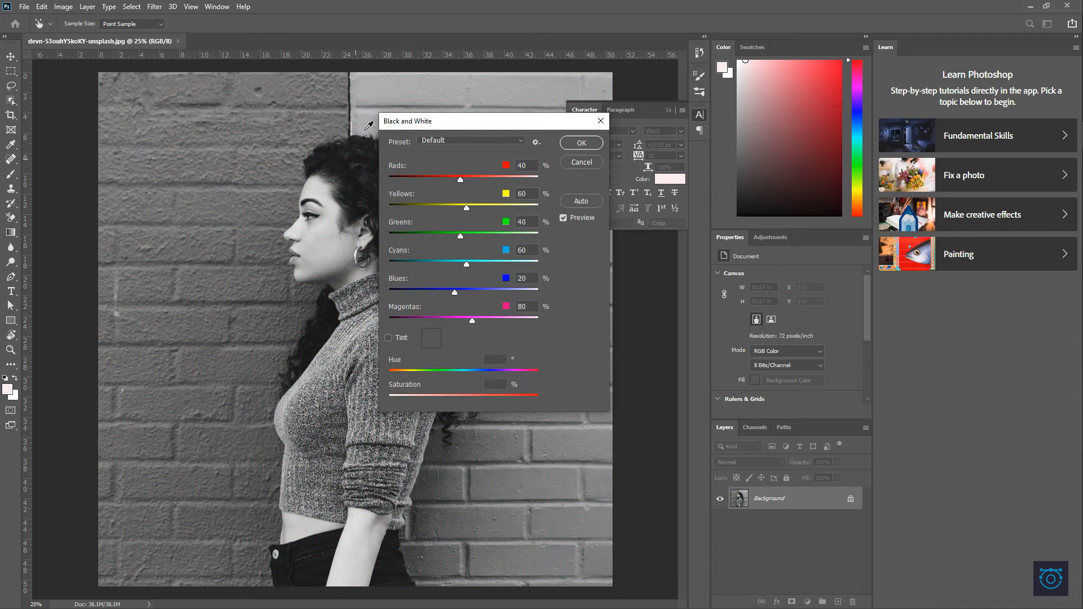
{"action": "left_click_drag", "start_coordinate": [391, 127], "coordinate": [438, 128]}
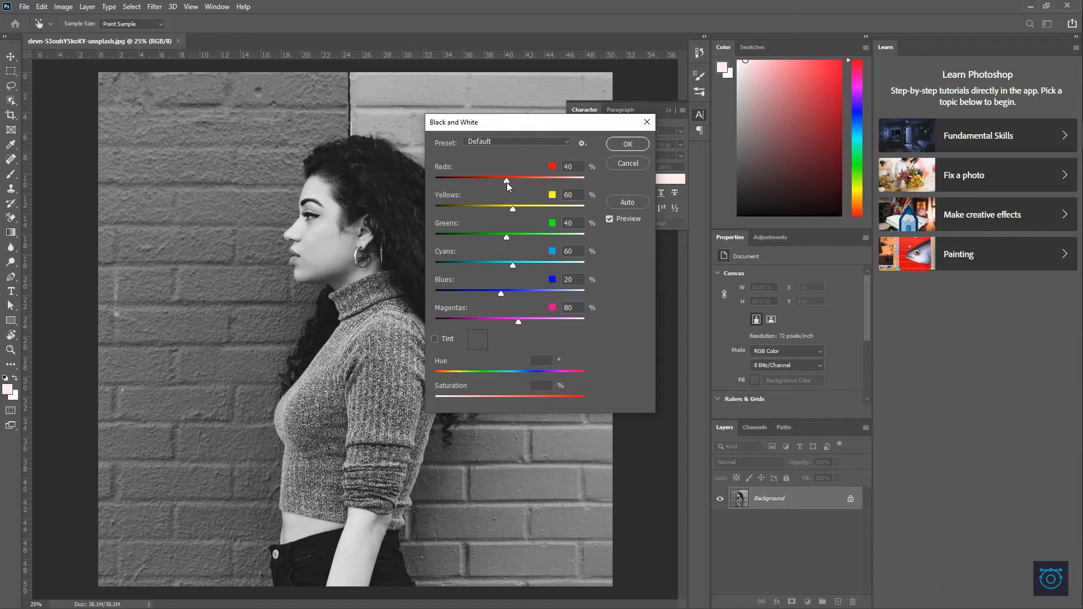
{"action": "left_click_drag", "start_coordinate": [508, 185], "coordinate": [523, 183]}
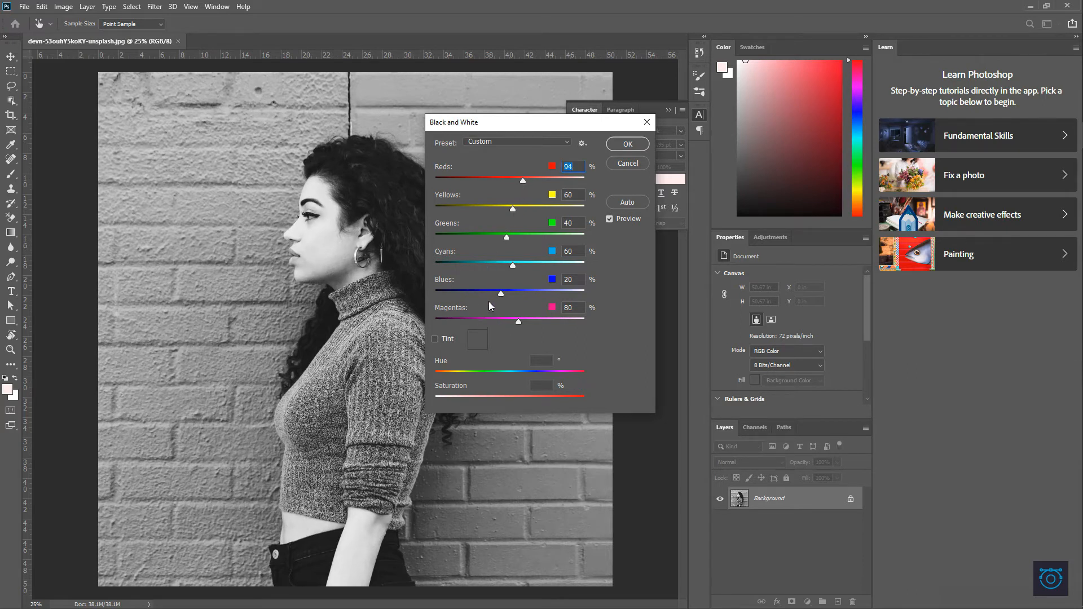
{"action": "left_click", "coordinate": [515, 265]}
- Move the Black and White dialog aside to inspect the photo, apply the conversion, and undo it
{"action": "left_click_drag", "start_coordinate": [441, 123], "coordinate": [81, 139]}
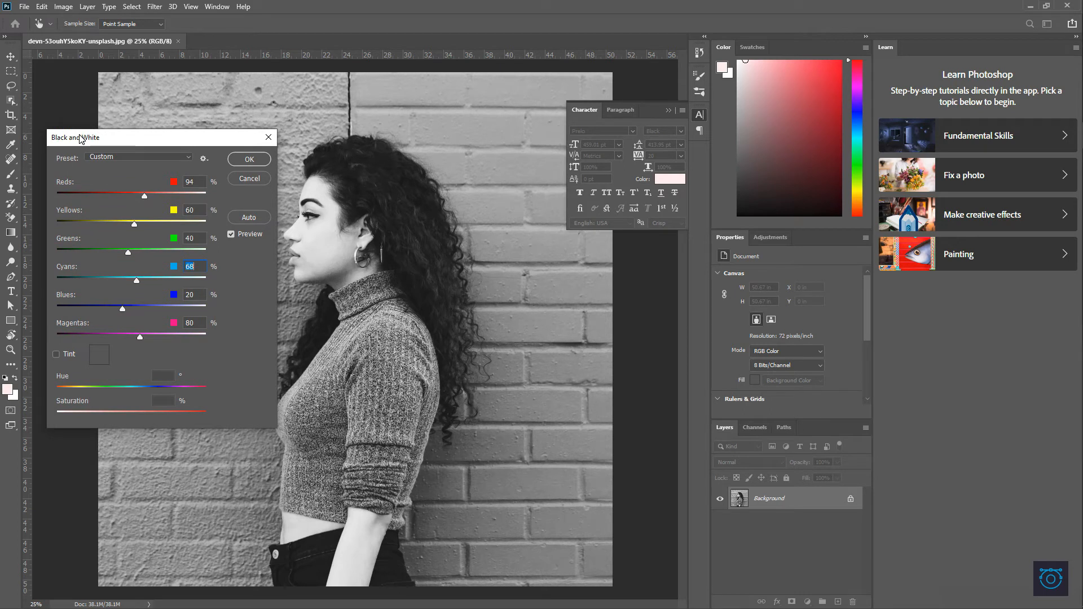
{"action": "left_click_drag", "start_coordinate": [81, 138], "coordinate": [453, 91]}
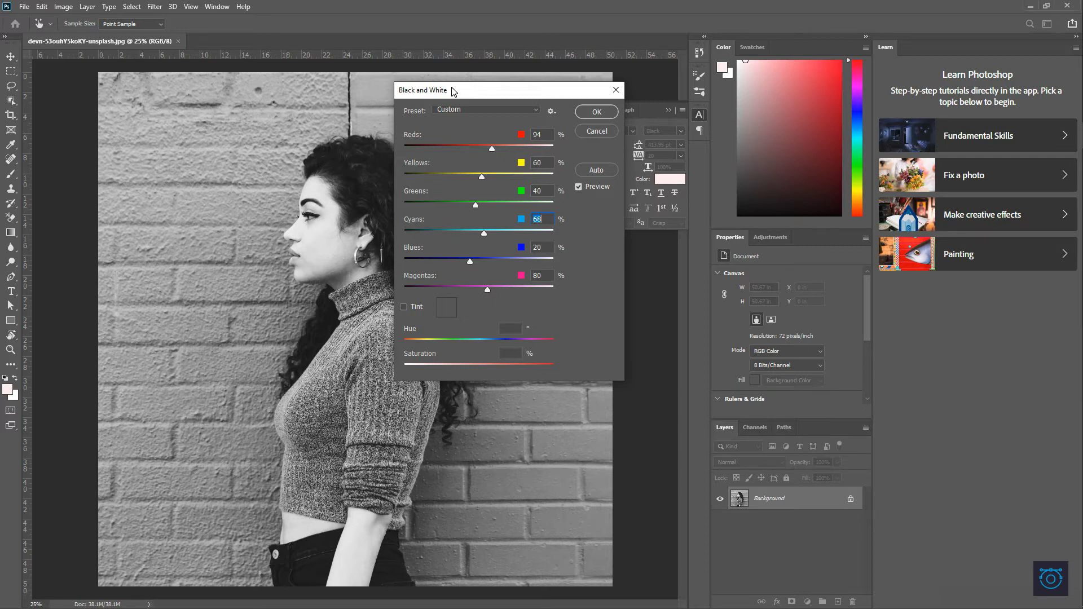
{"action": "left_click_drag", "start_coordinate": [454, 91], "coordinate": [184, 109]}
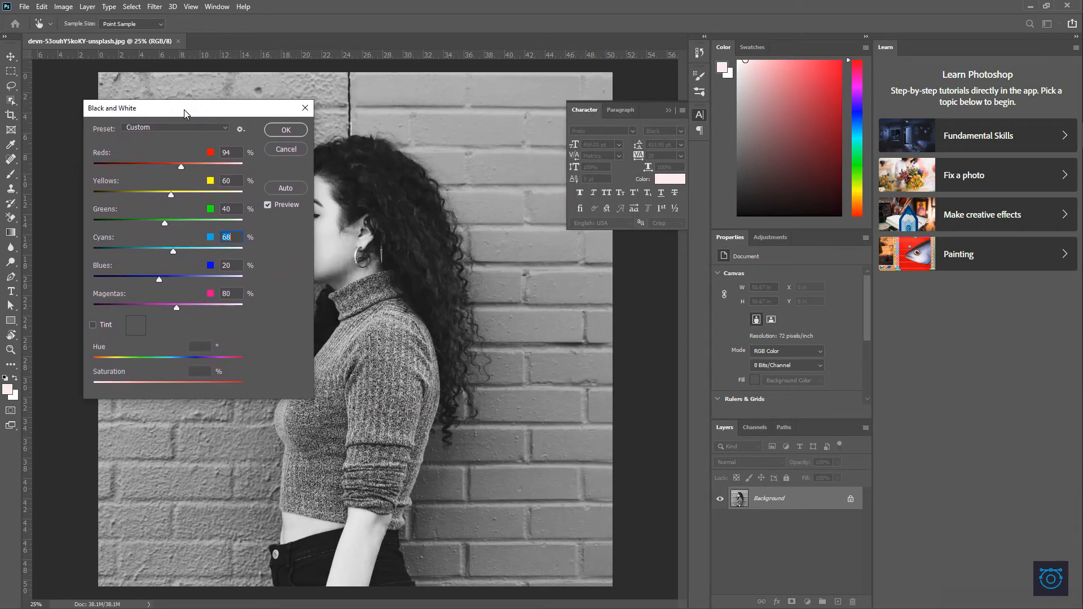
{"action": "left_click", "coordinate": [284, 131]}
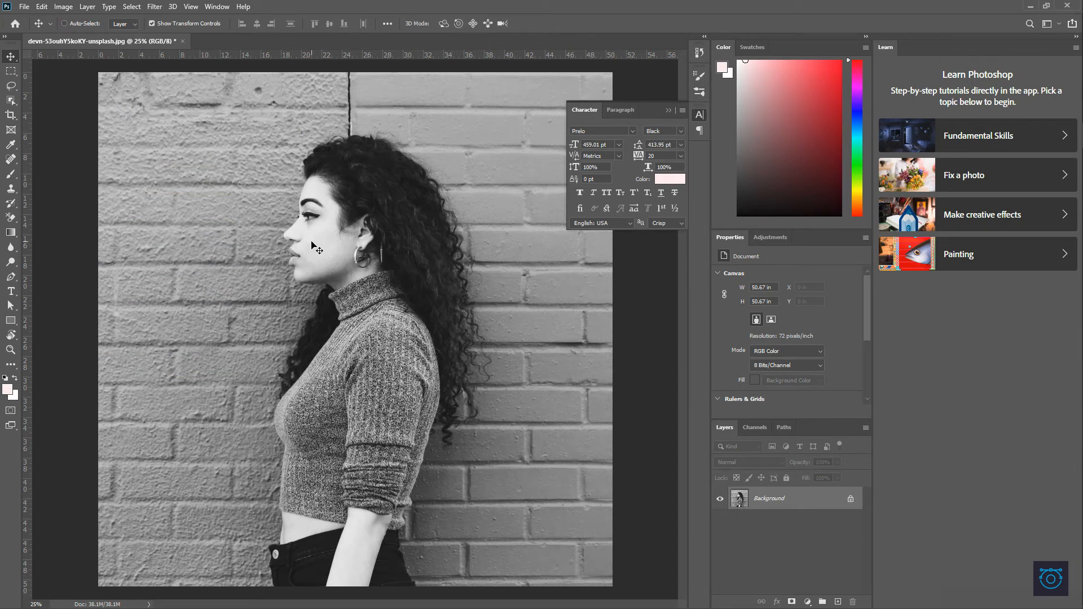
{"action": "key", "text": "ctrl+z"}
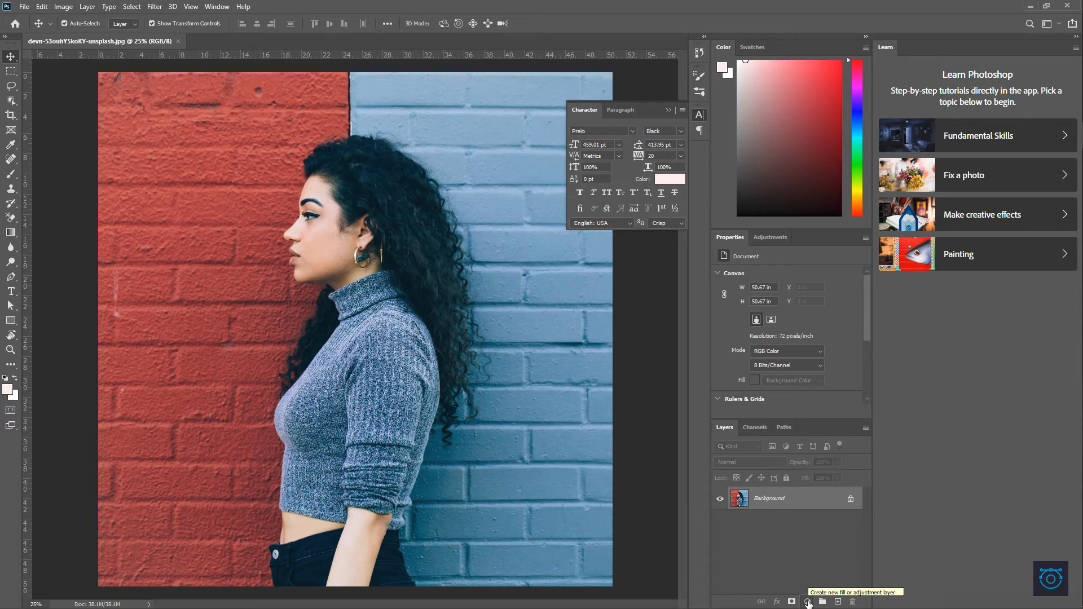
- Add a Hue/Saturation adjustment layer above the photo and set its Saturation to -100
{"action": "left_click", "coordinate": [809, 603]}
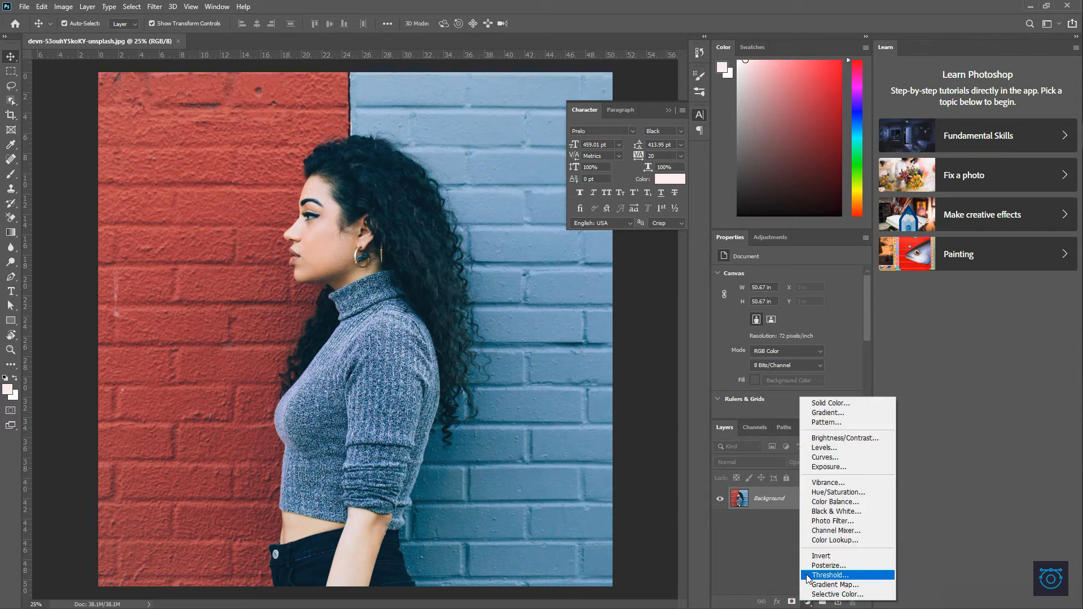
{"action": "left_click", "coordinate": [825, 494]}
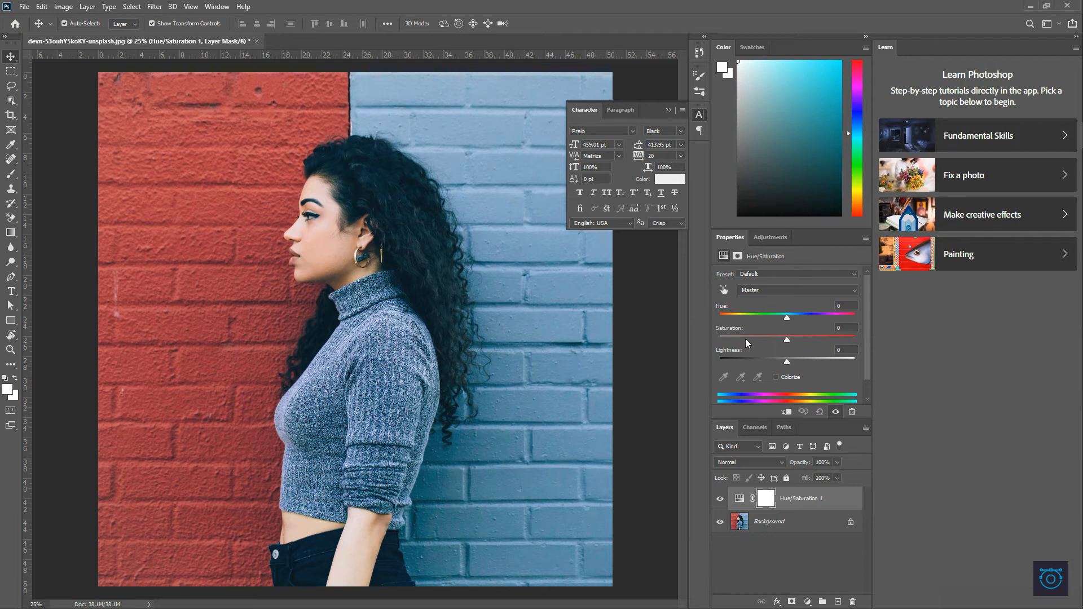
{"action": "left_click_drag", "start_coordinate": [786, 342], "coordinate": [717, 342]}
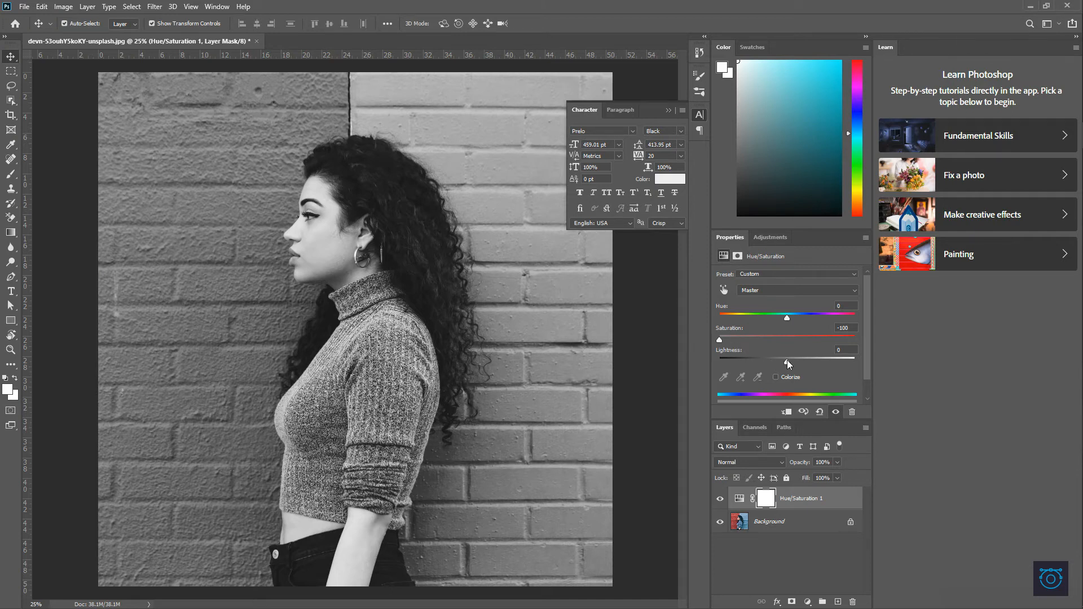
- Try darker and brighter Lightness values on the Hue/Saturation layer, ending at +3
{"action": "left_click_drag", "start_coordinate": [787, 360], "coordinate": [778, 360]}
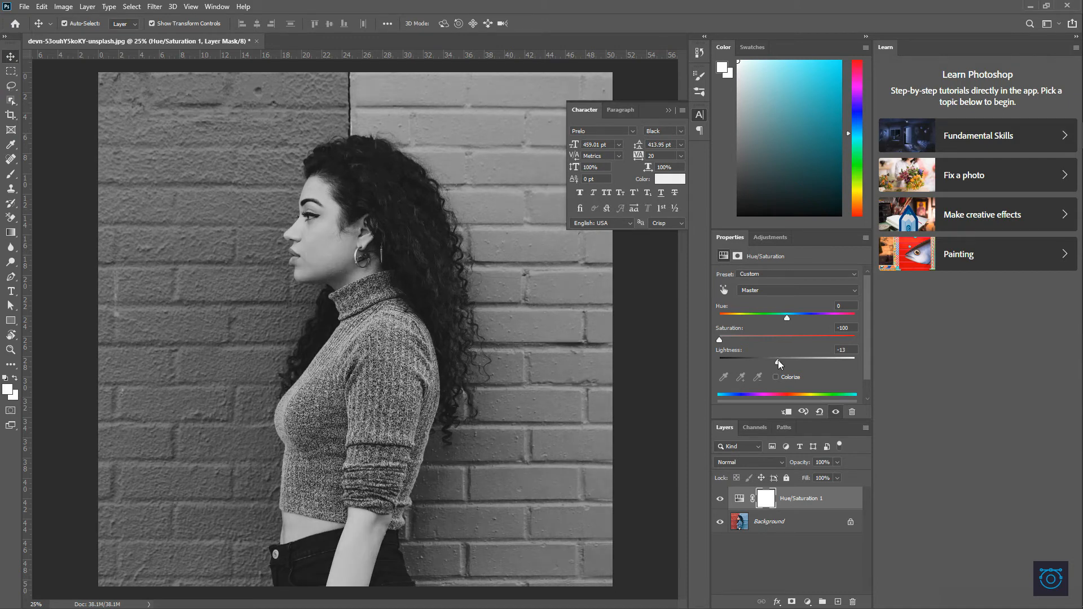
{"action": "left_click_drag", "start_coordinate": [781, 360], "coordinate": [795, 358]}
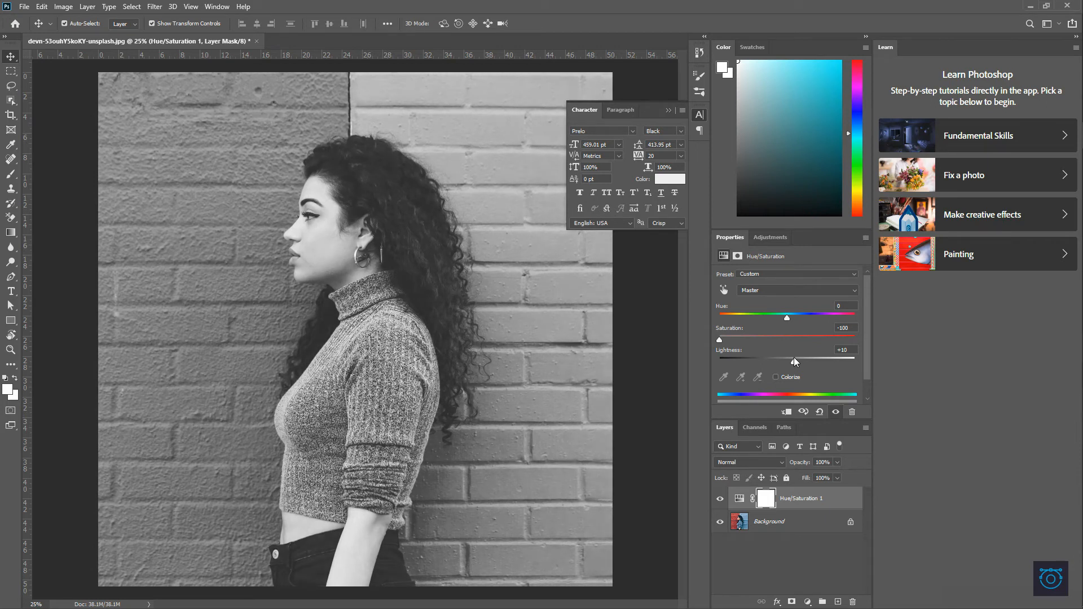
{"action": "left_click_drag", "start_coordinate": [794, 358], "coordinate": [794, 358]}
{"action": "left_click_drag", "start_coordinate": [790, 365], "coordinate": [789, 364]}
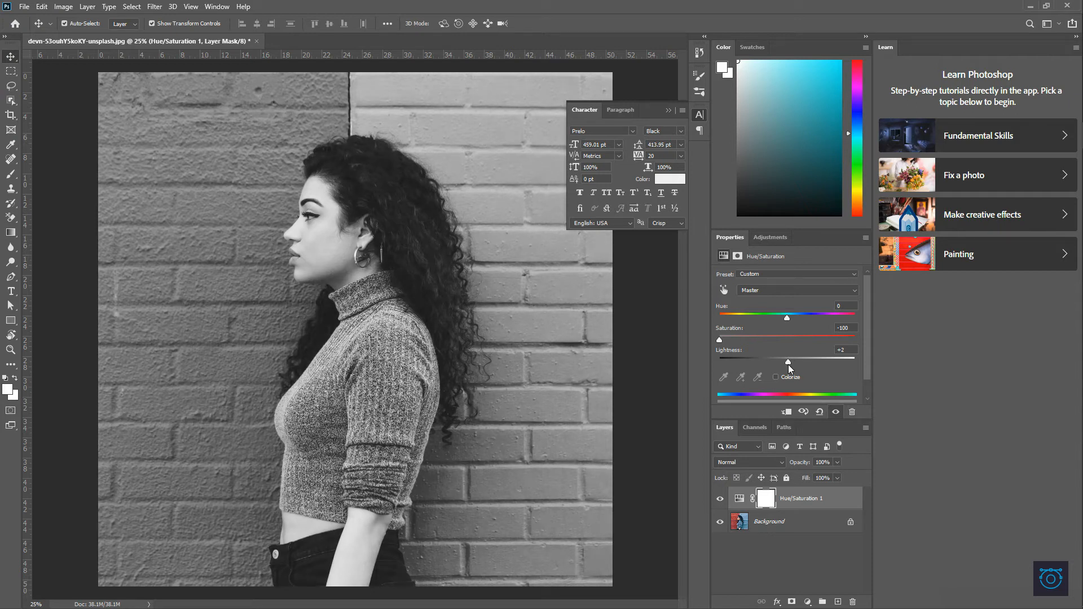
{"action": "left_click_drag", "start_coordinate": [787, 365], "coordinate": [789, 365]}
- Try Colorize on the Hue/Saturation layer with green, yellow and blue tints up to Hue 197, and turn it off again
{"action": "left_click", "coordinate": [777, 376]}
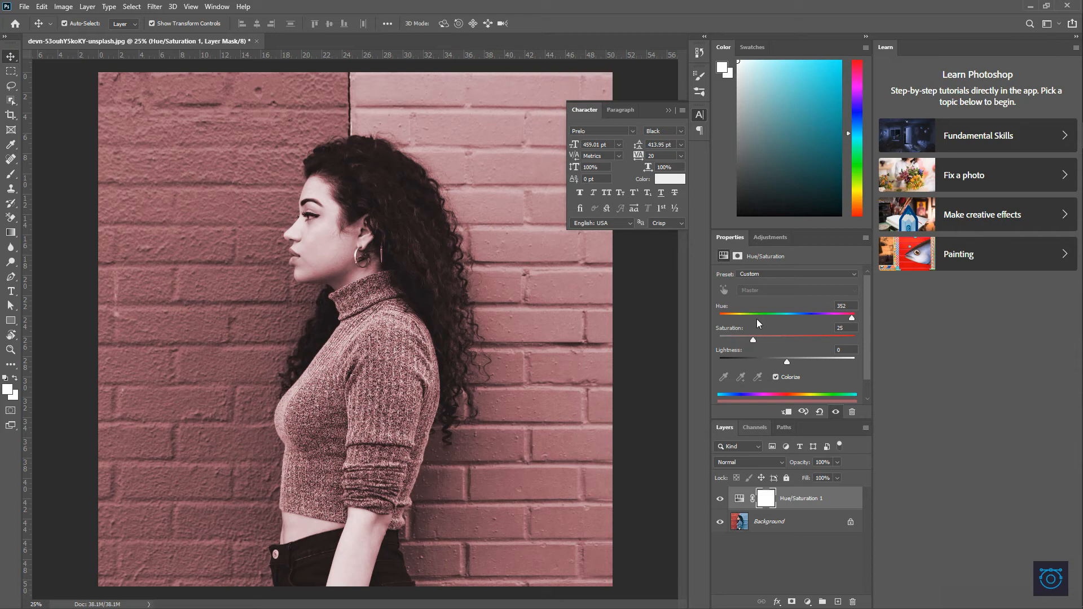
{"action": "left_click_drag", "start_coordinate": [853, 320], "coordinate": [790, 317]}
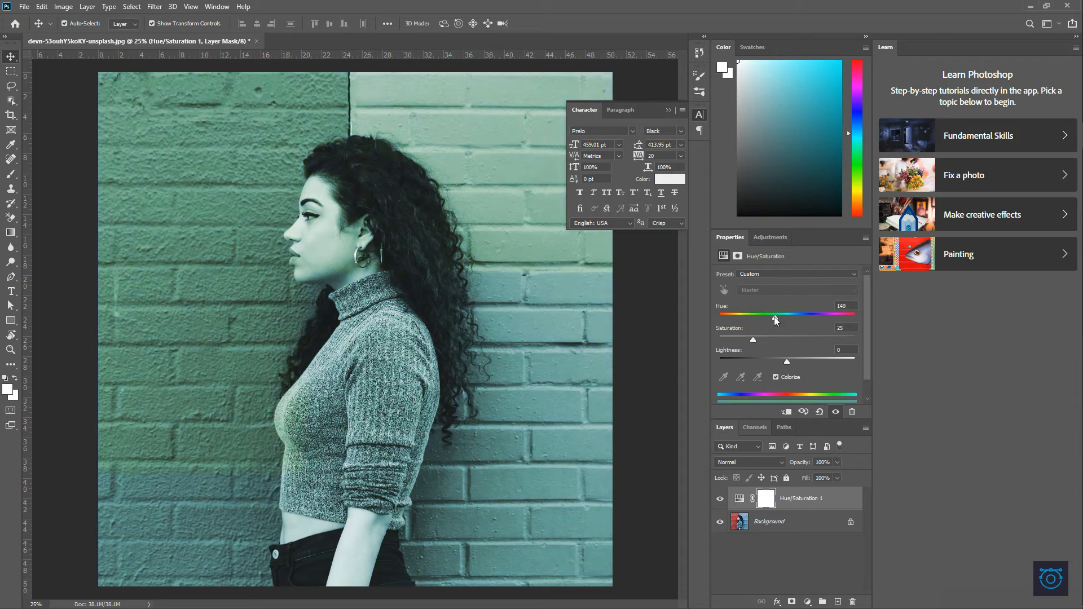
{"action": "left_click_drag", "start_coordinate": [773, 317], "coordinate": [741, 319]}
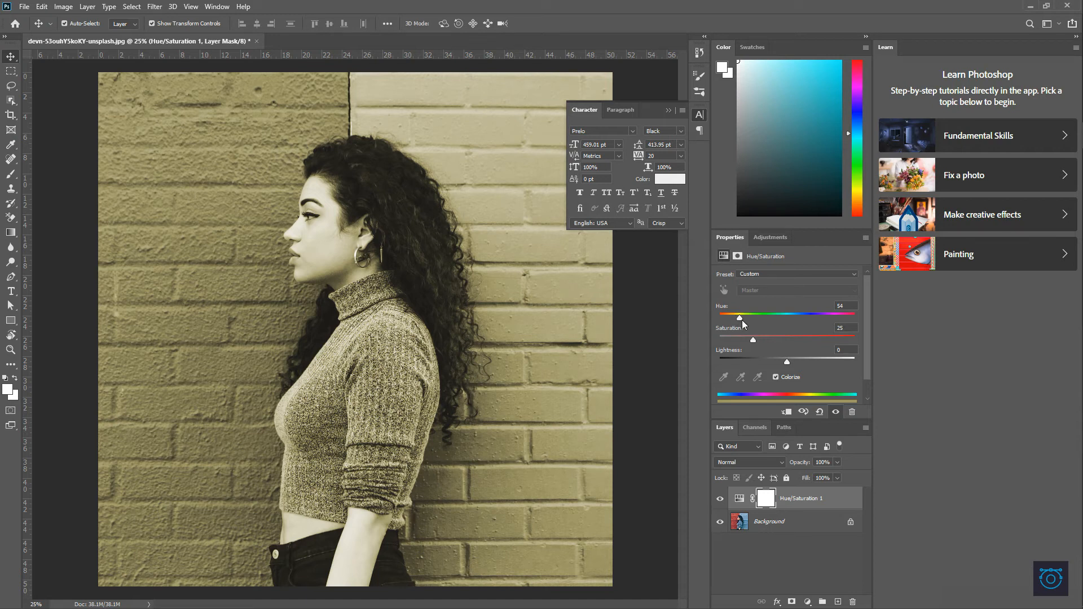
{"action": "left_click_drag", "start_coordinate": [741, 321], "coordinate": [794, 317]}
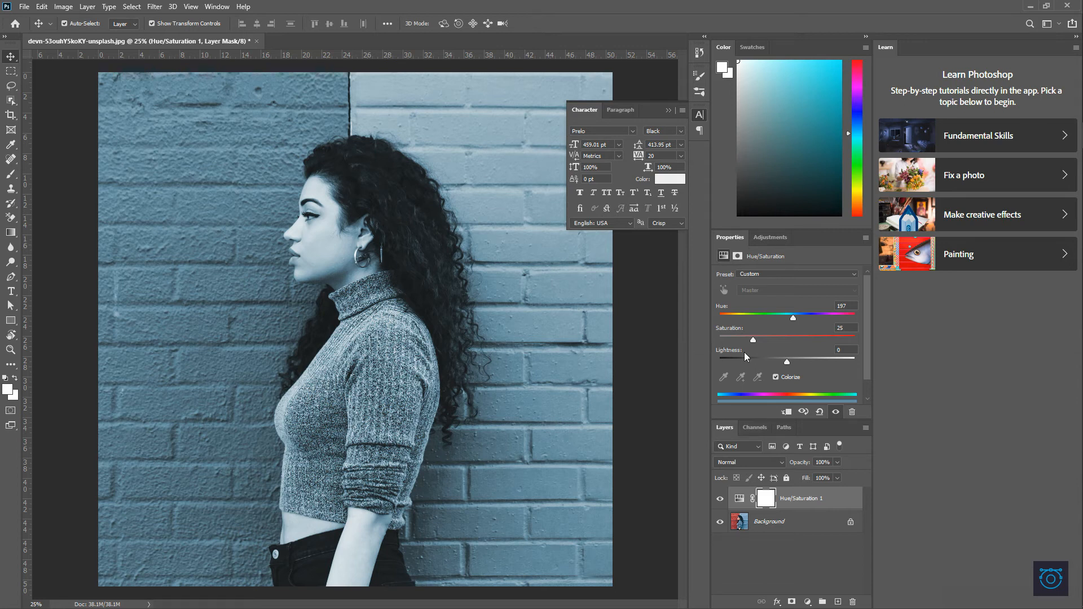
{"action": "left_click", "coordinate": [776, 377]}
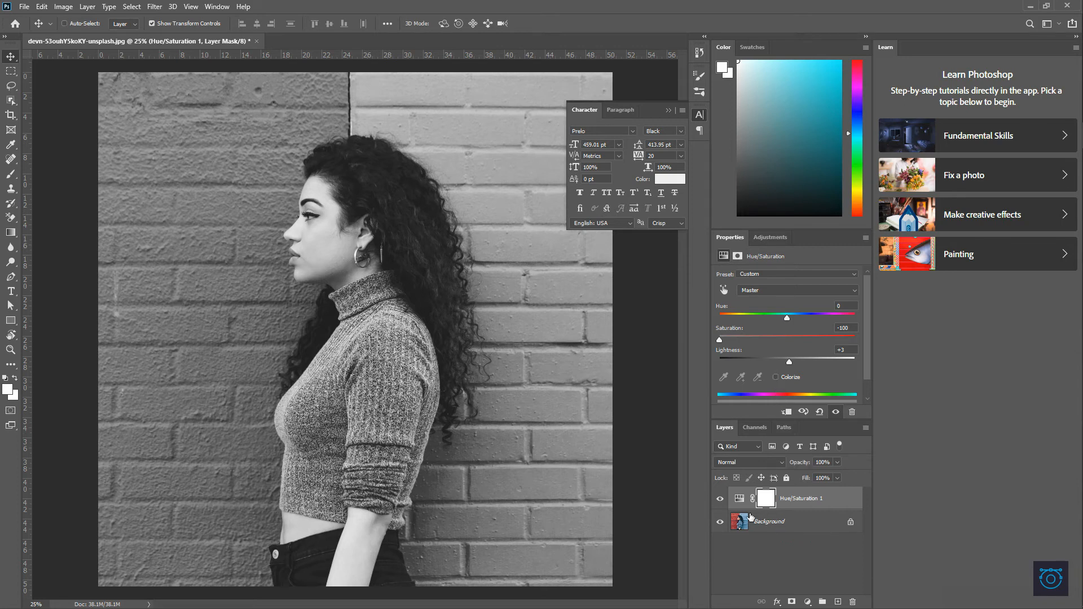
- Undo the Hue/Saturation slider changes and delete the adjustment layer together with its mask
{"action": "key", "text": "ctrl+z"}
{"action": "key", "text": "ctrl+z"}
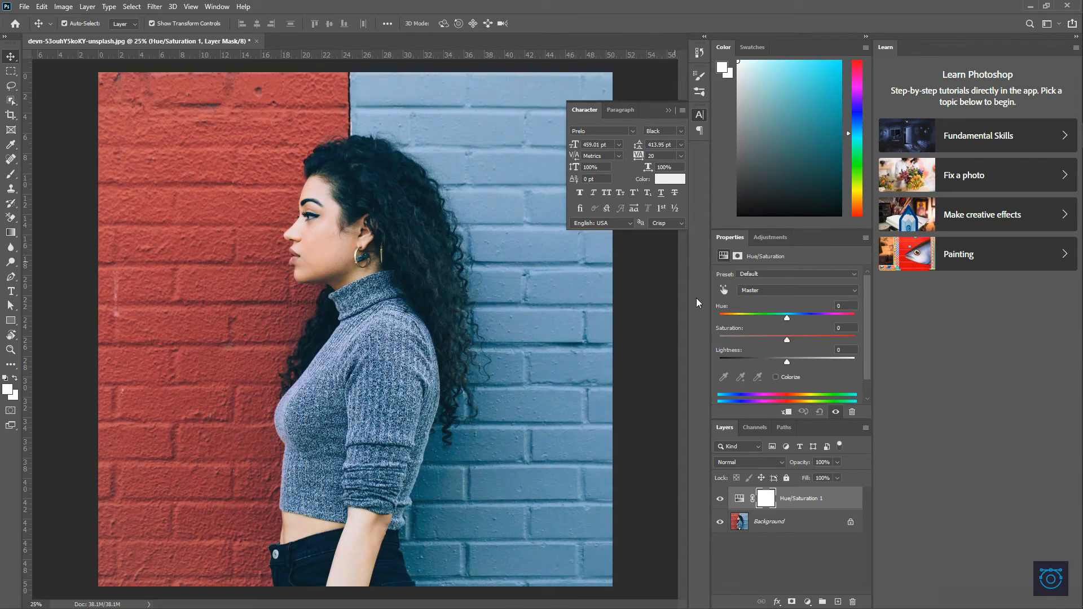
{"action": "left_click", "coordinate": [853, 601]}
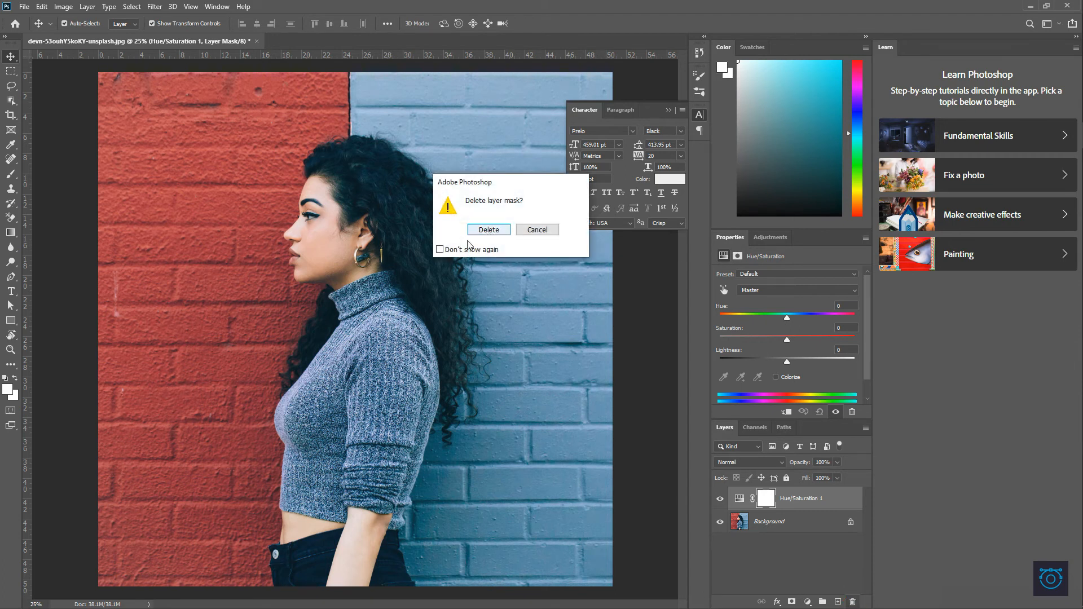
{"action": "left_click", "coordinate": [441, 250]}
{"action": "left_click", "coordinate": [486, 231]}
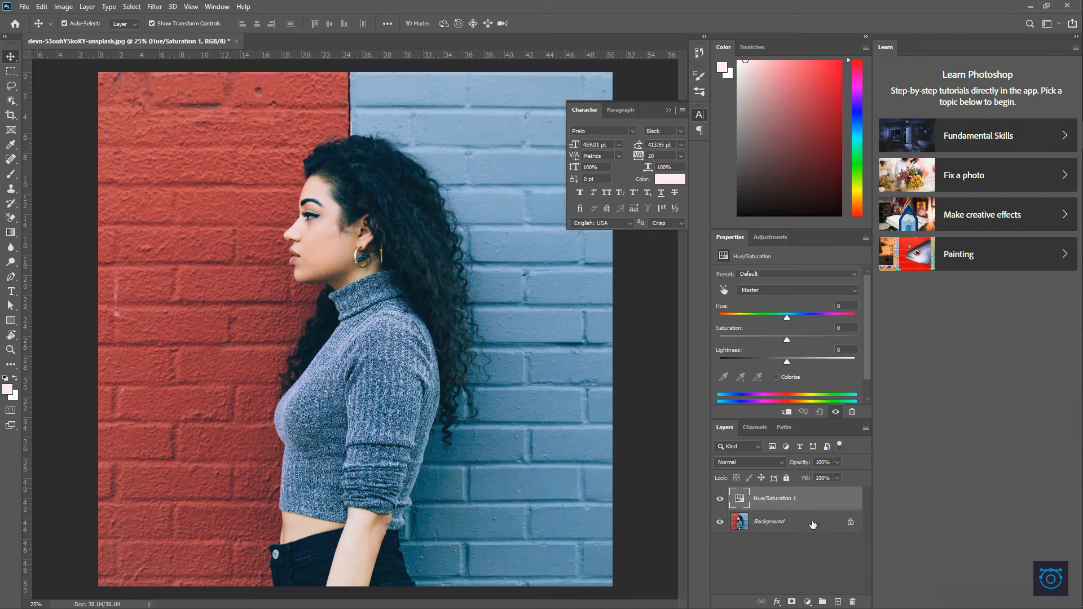
{"action": "left_click_drag", "start_coordinate": [812, 500], "coordinate": [853, 602]}
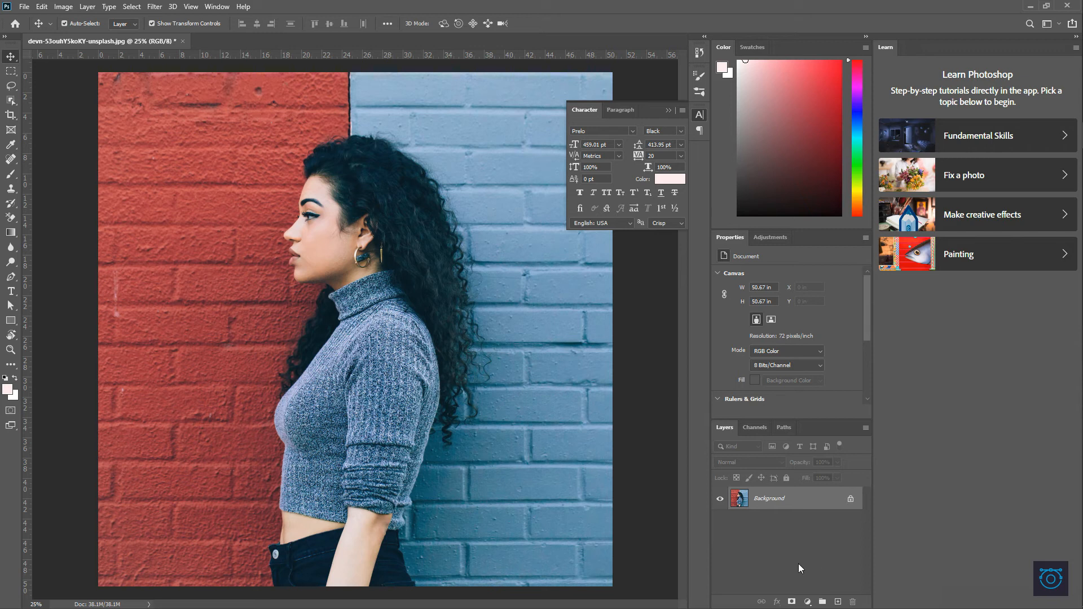
- Add a Gradient Map adjustment layer and set the gradient's starting color stop to black (#000000)
{"action": "left_click", "coordinate": [808, 603]}
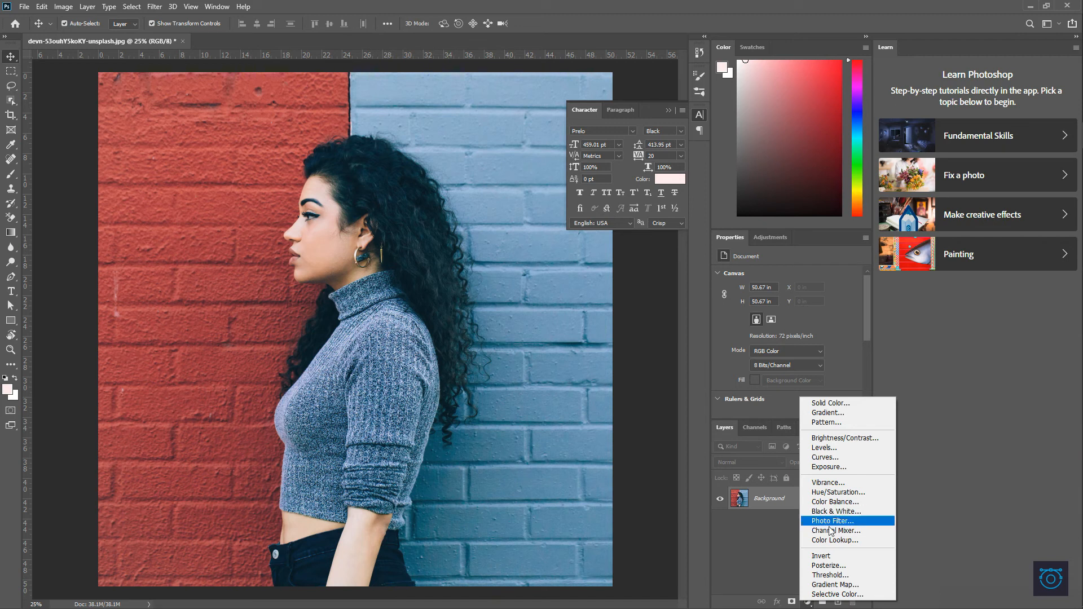
{"action": "left_click", "coordinate": [832, 586]}
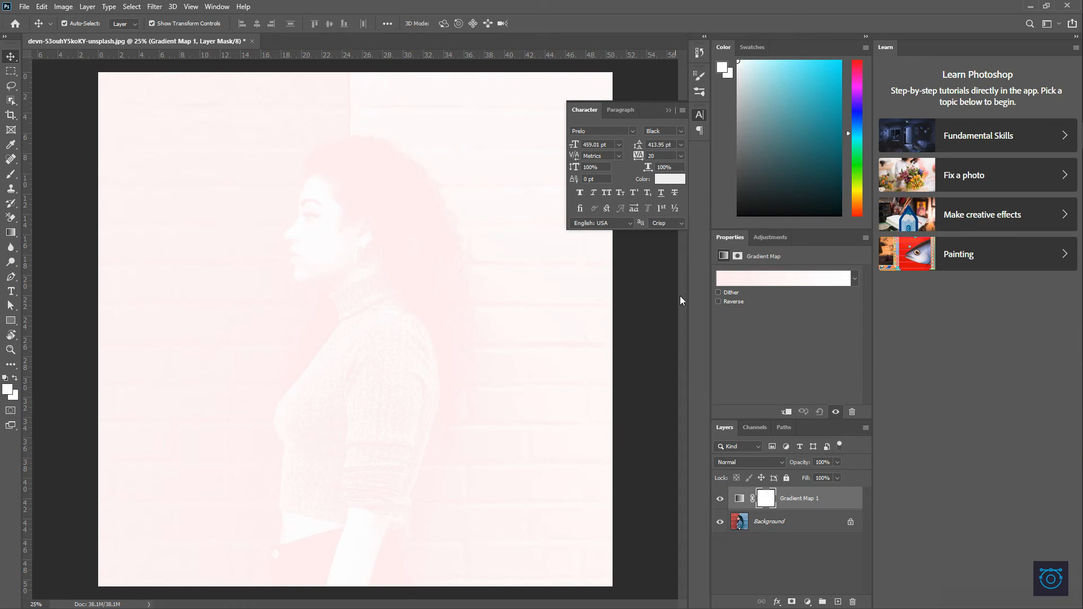
{"action": "left_click", "coordinate": [743, 279]}
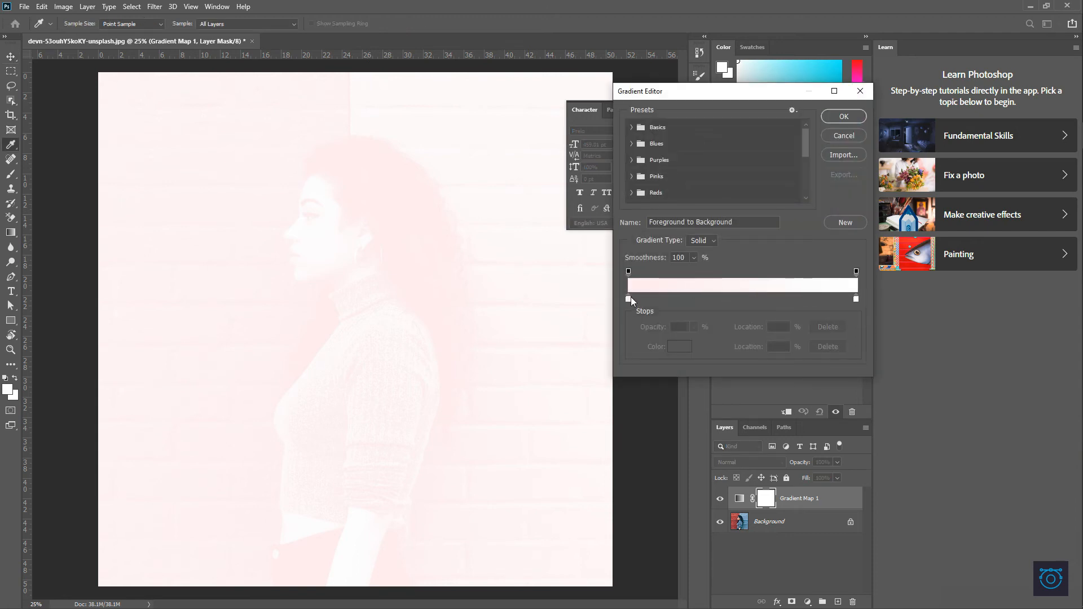
{"action": "left_click", "coordinate": [629, 299]}
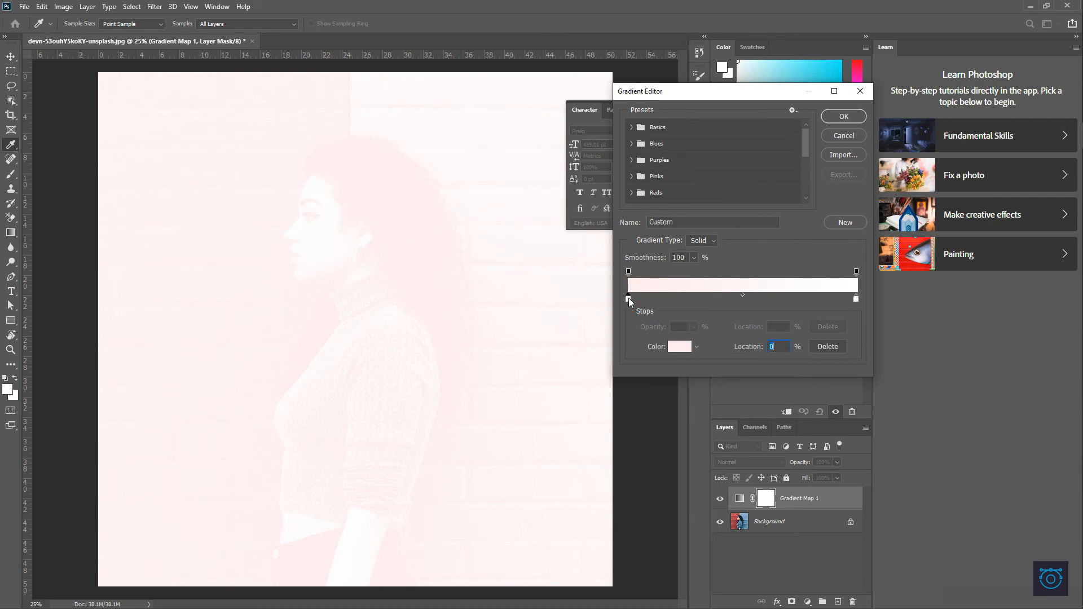
{"action": "left_click", "coordinate": [679, 346]}
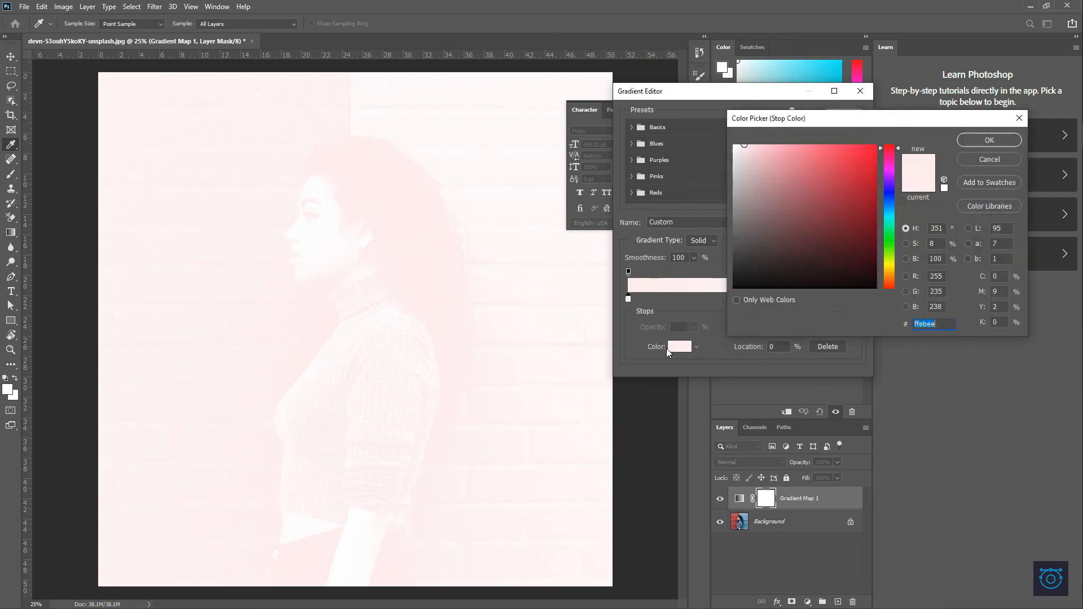
{"action": "left_click_drag", "start_coordinate": [746, 282], "coordinate": [724, 292]}
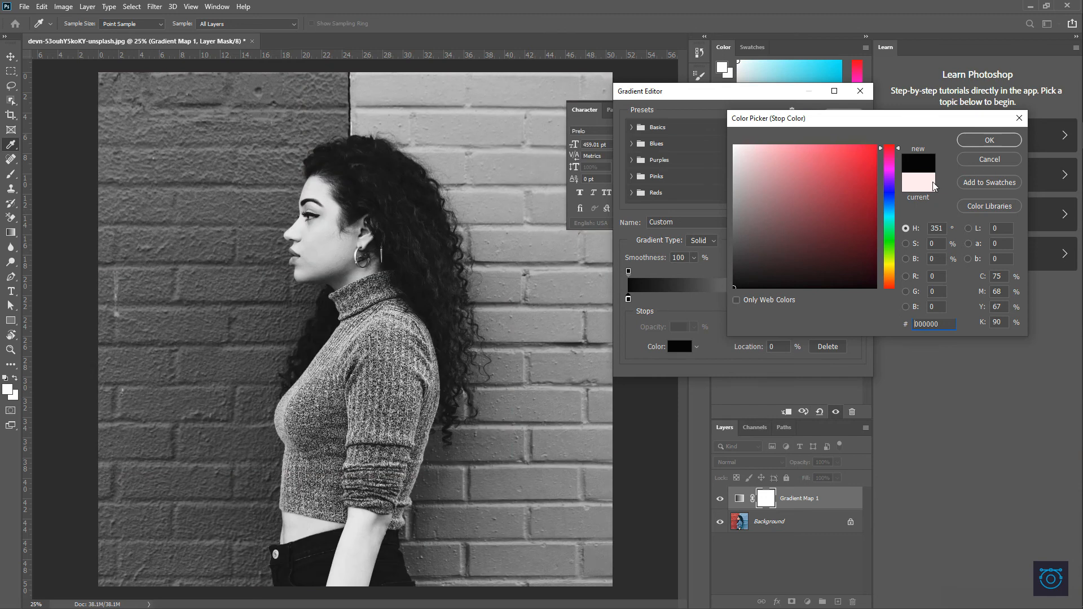
{"action": "left_click", "coordinate": [980, 142]}
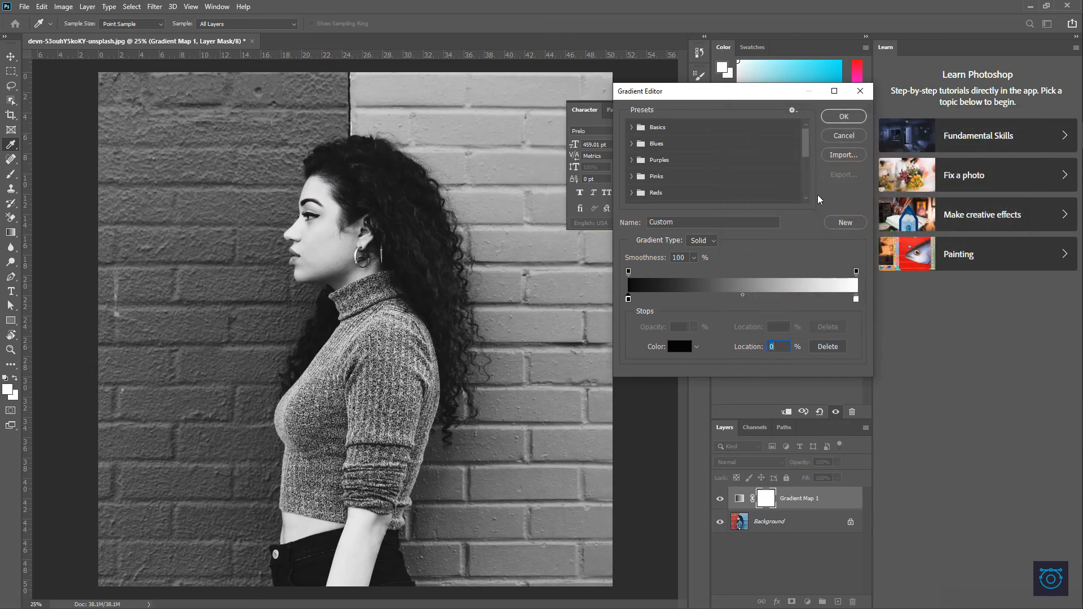
- Set the gradient's end color stop at location 100% to pure white
{"action": "double_click", "coordinate": [856, 300]}
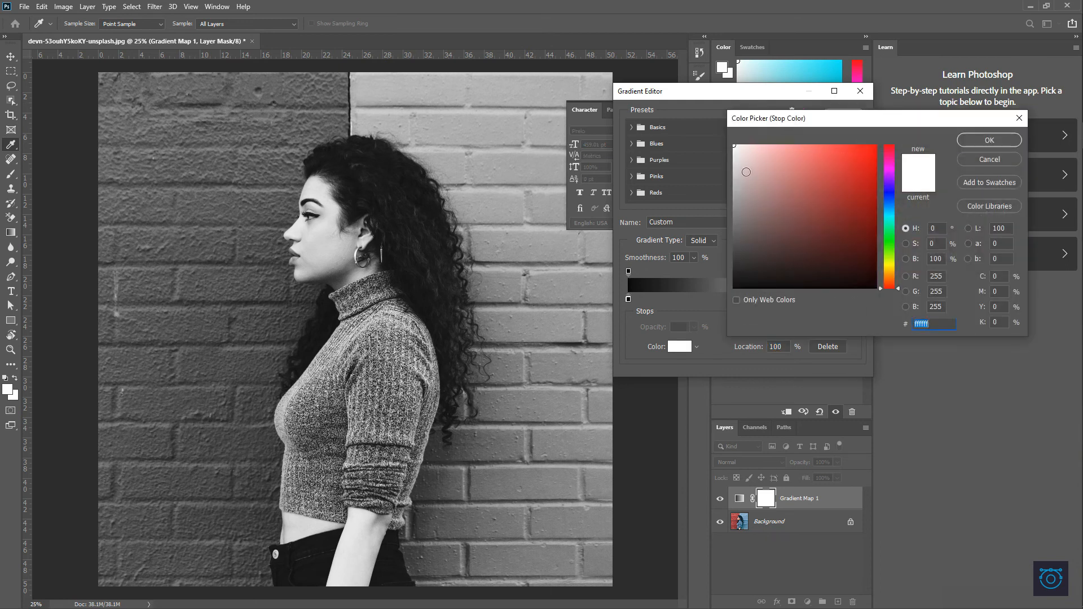
{"action": "left_click_drag", "start_coordinate": [735, 147], "coordinate": [728, 137]}
{"action": "left_click", "coordinate": [1003, 140]}
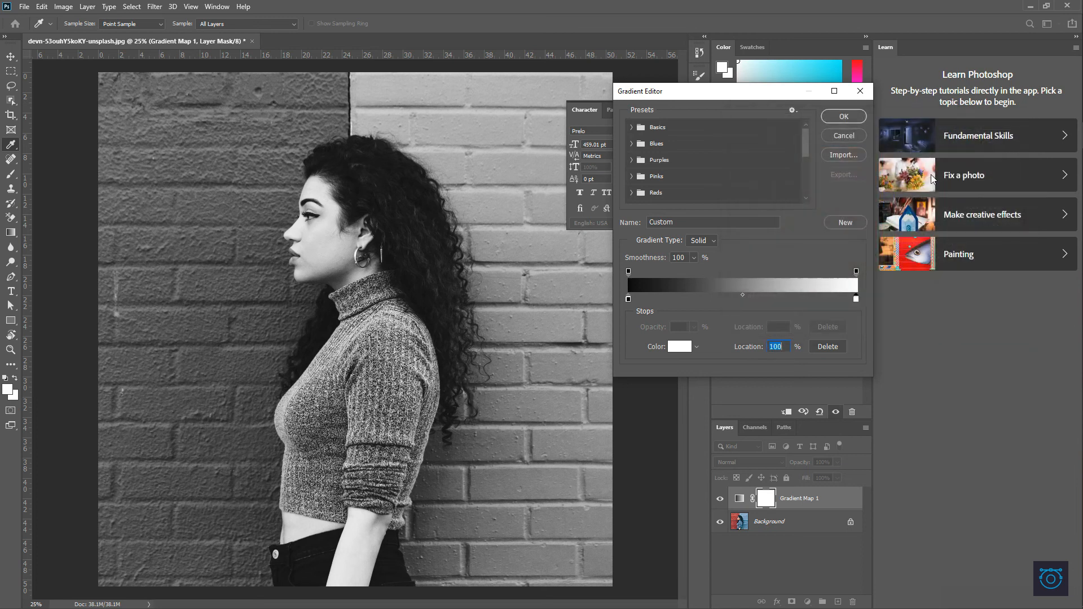
- Add a middle color stop at location 53% to the gradient, color it mid gray (#949191), and apply the edited gradient
{"action": "left_click", "coordinate": [749, 301]}
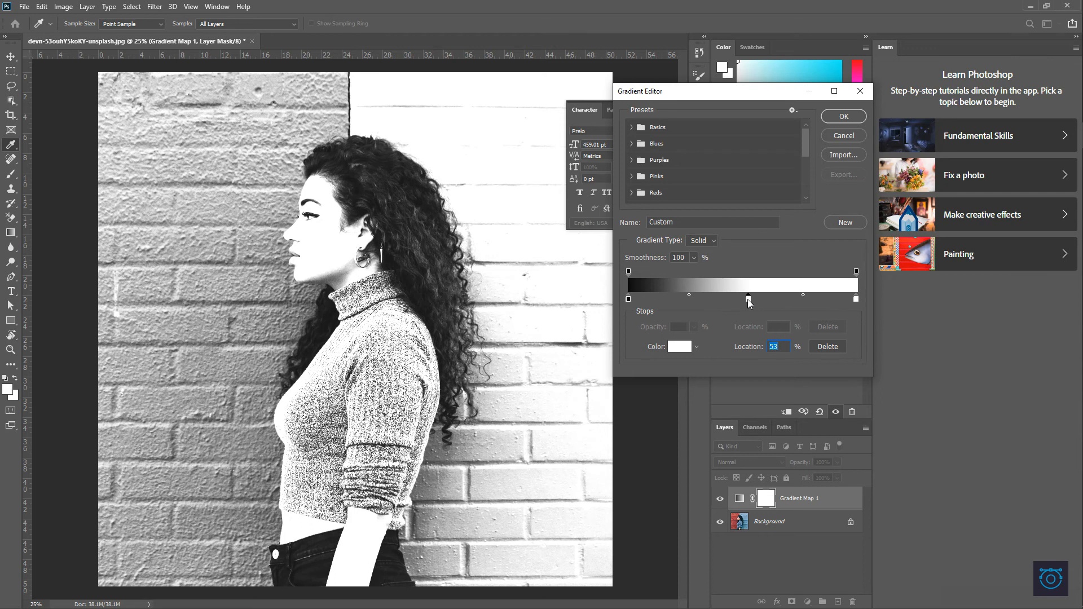
{"action": "double_click", "coordinate": [749, 299]}
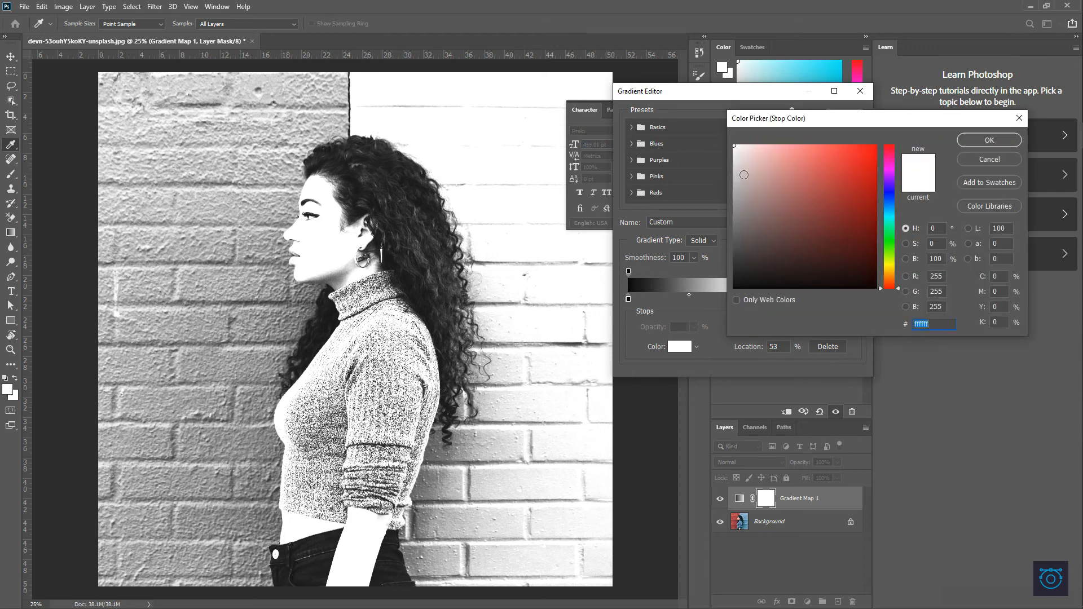
{"action": "left_click", "coordinate": [734, 176]}
{"action": "left_click", "coordinate": [733, 181]}
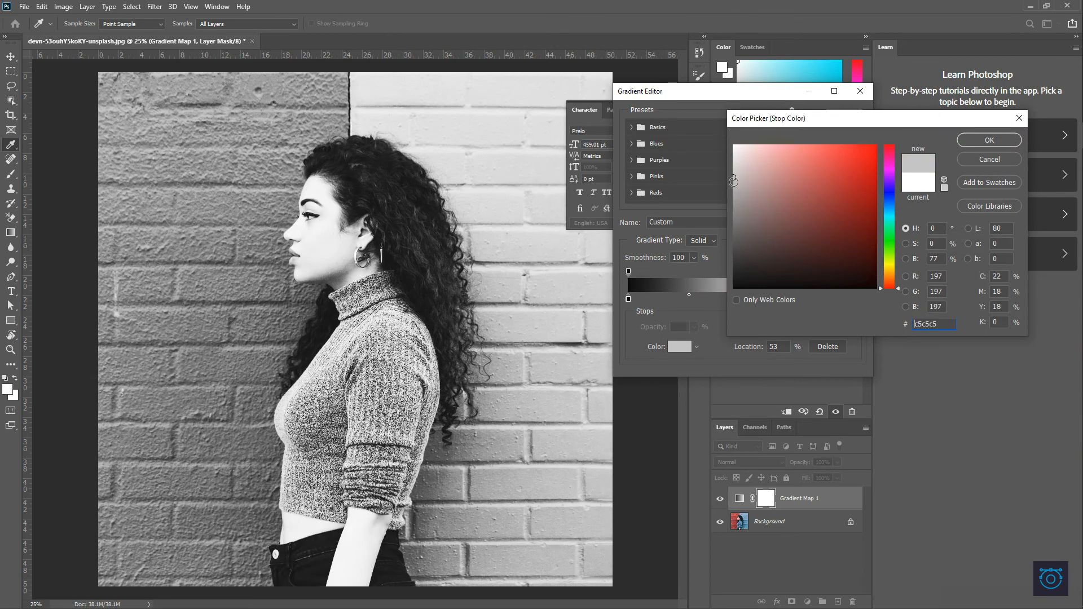
{"action": "left_click", "coordinate": [735, 205]}
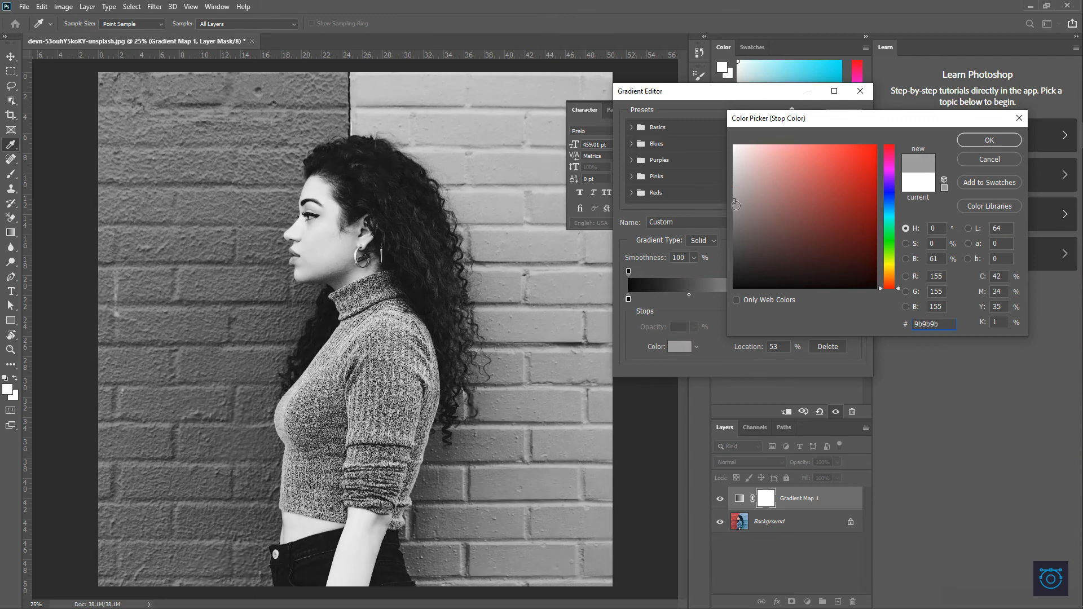
{"action": "left_click", "coordinate": [736, 206]}
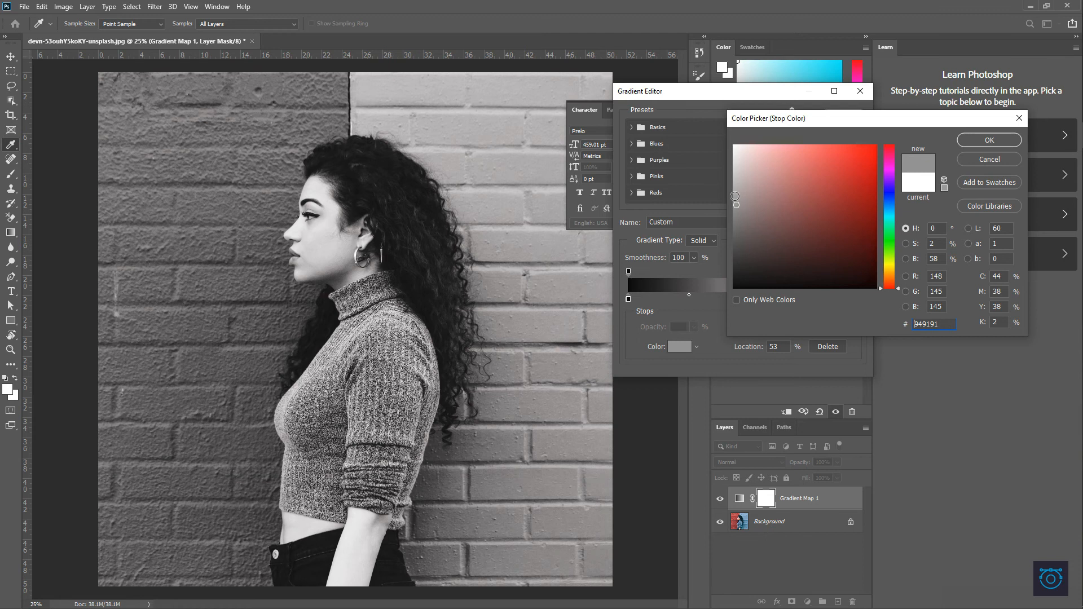
{"action": "left_click", "coordinate": [990, 140]}
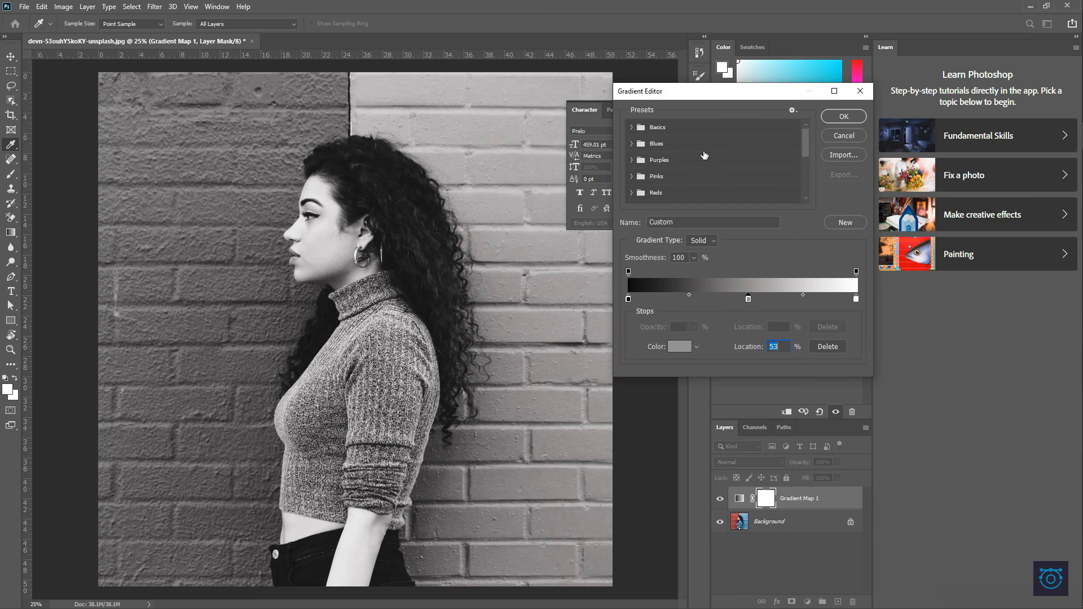
{"action": "left_click", "coordinate": [845, 118]}
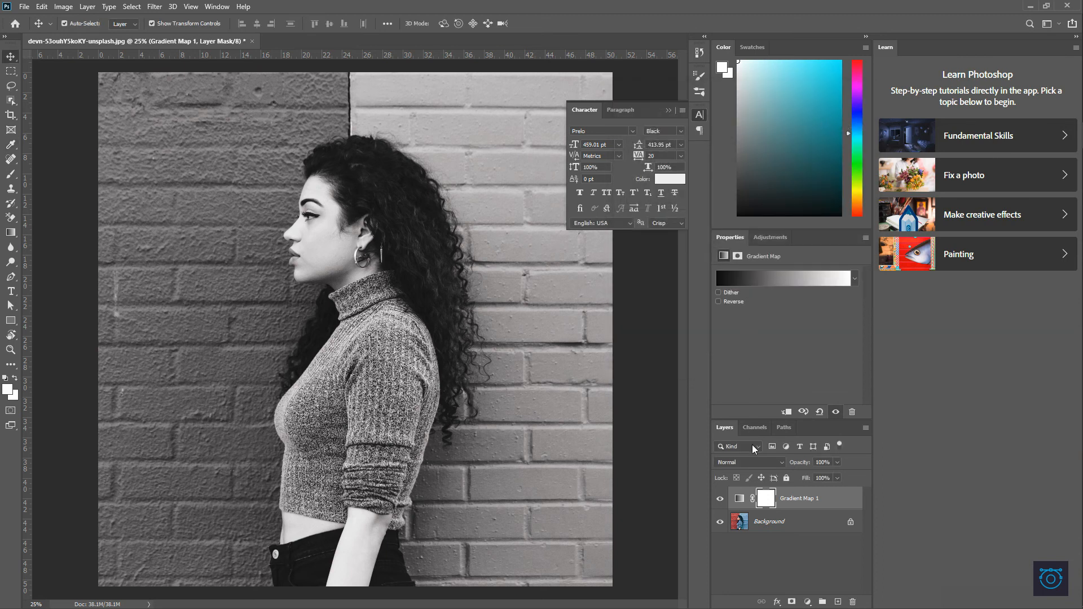